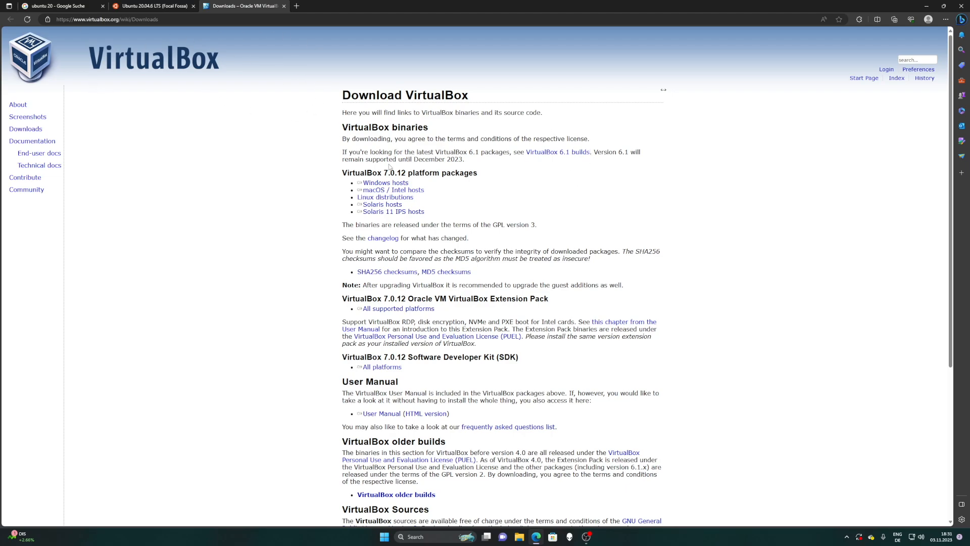
# - Download the VirtualBox 7.0.12 installer .exe for Windows hosts
pyautogui.moveTo(398, 182); pyautogui.dragTo(402, 184)
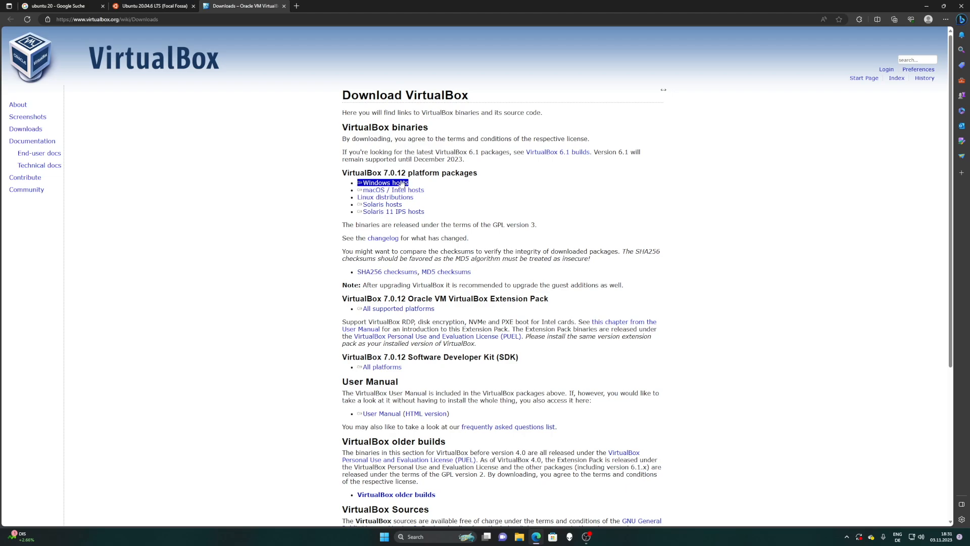
pyautogui.click(391, 183)
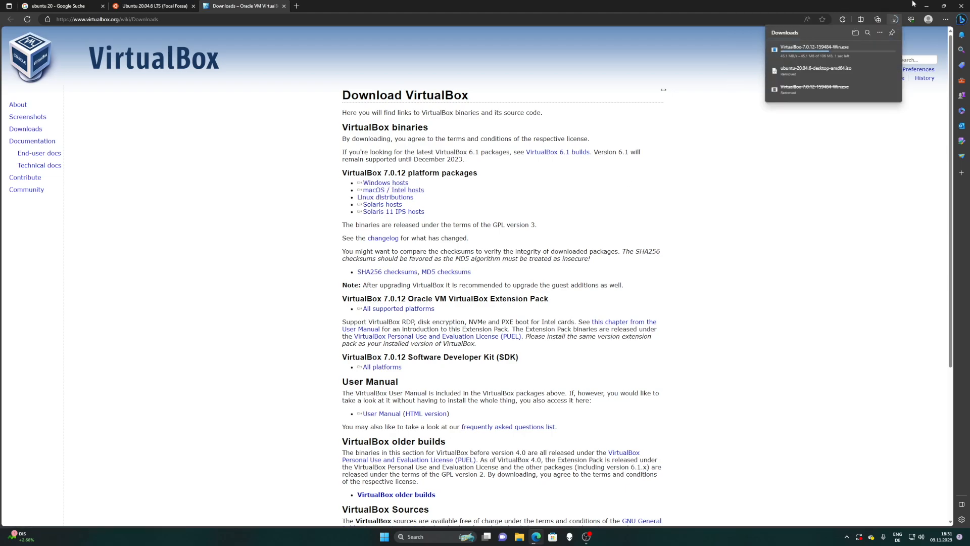
# - Start downloading the Ubuntu 20.04.6 64-bit PC (AMD64) desktop ISO (4.1 GB)
pyautogui.click(143, 8)
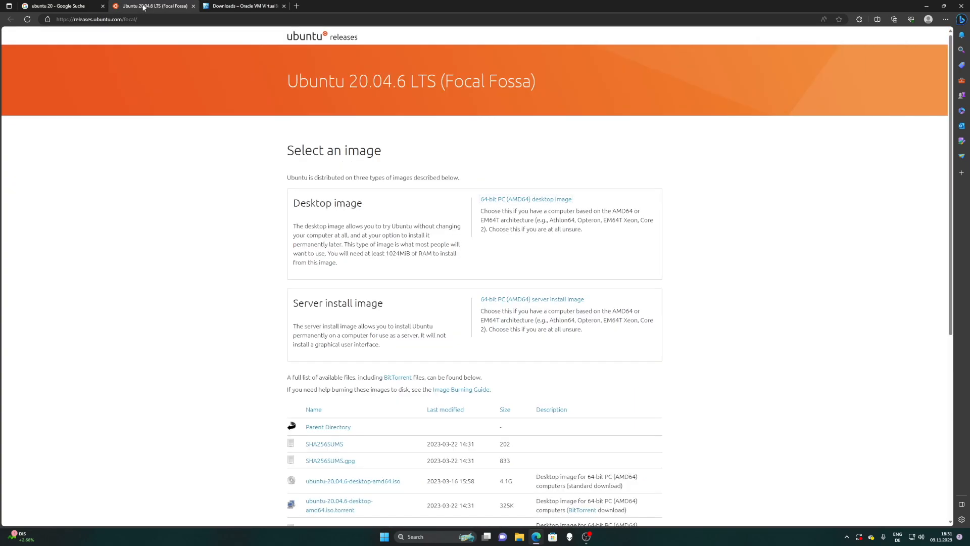
pyautogui.click(83, 4)
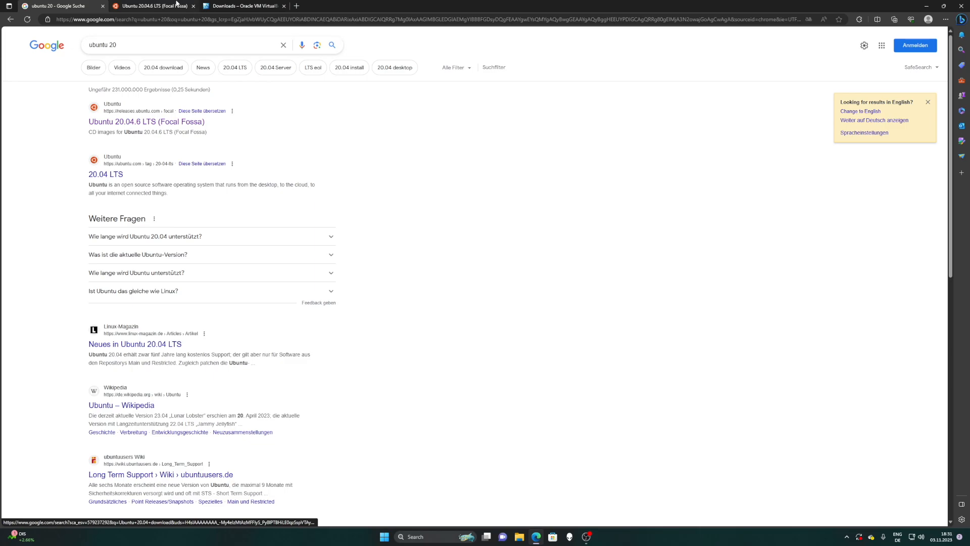
pyautogui.click(151, 5)
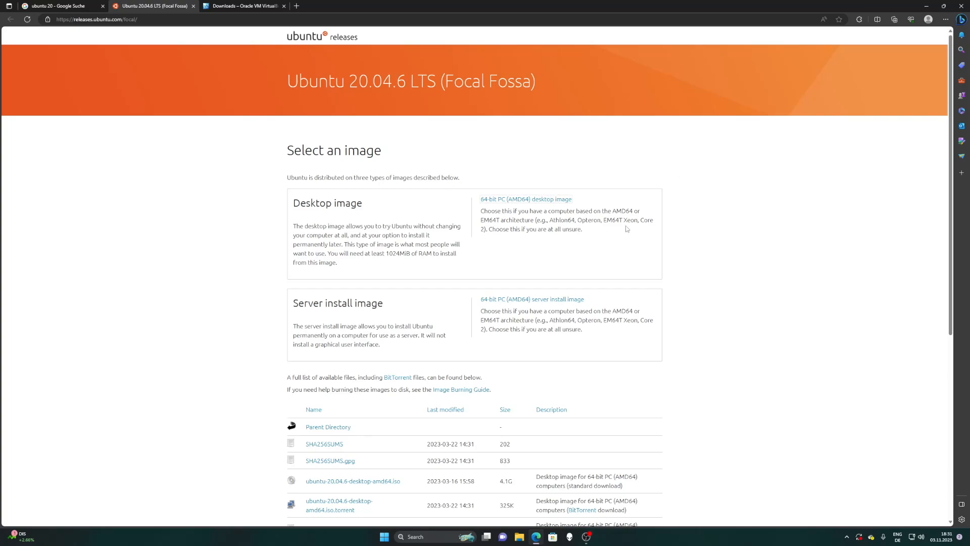
pyautogui.click(518, 201)
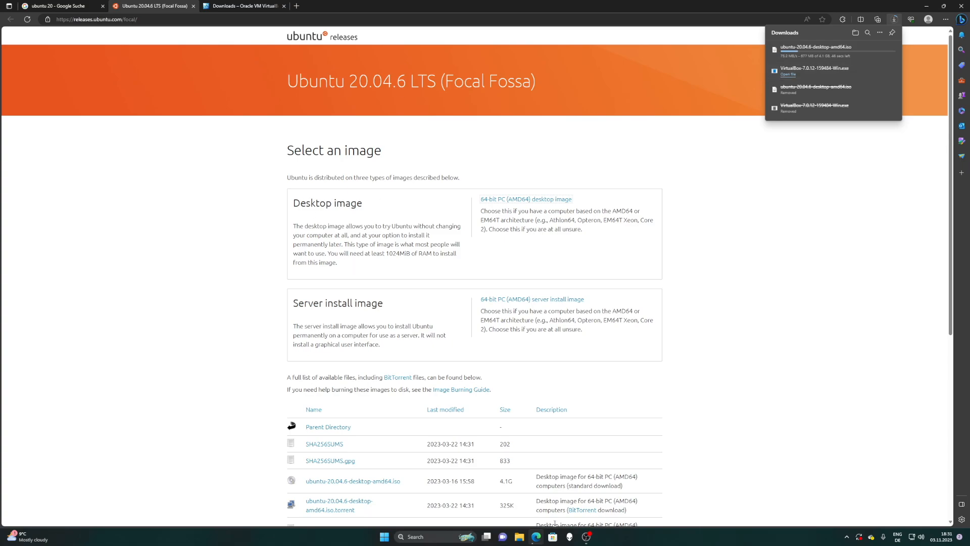
pyautogui.click(519, 537)
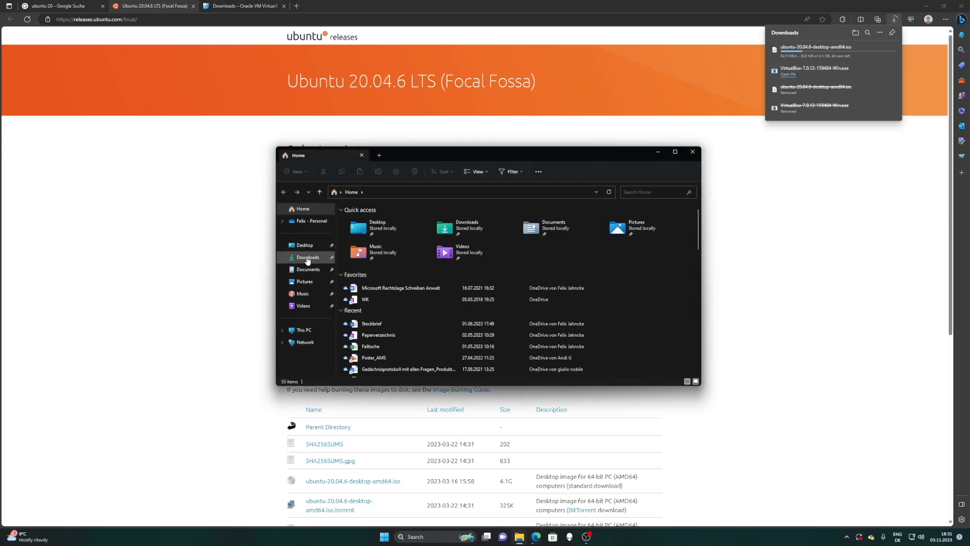
# - Install VirtualBox 7.0.12 from the Downloads installer with default options and launch the Manager
pyautogui.click(307, 258)
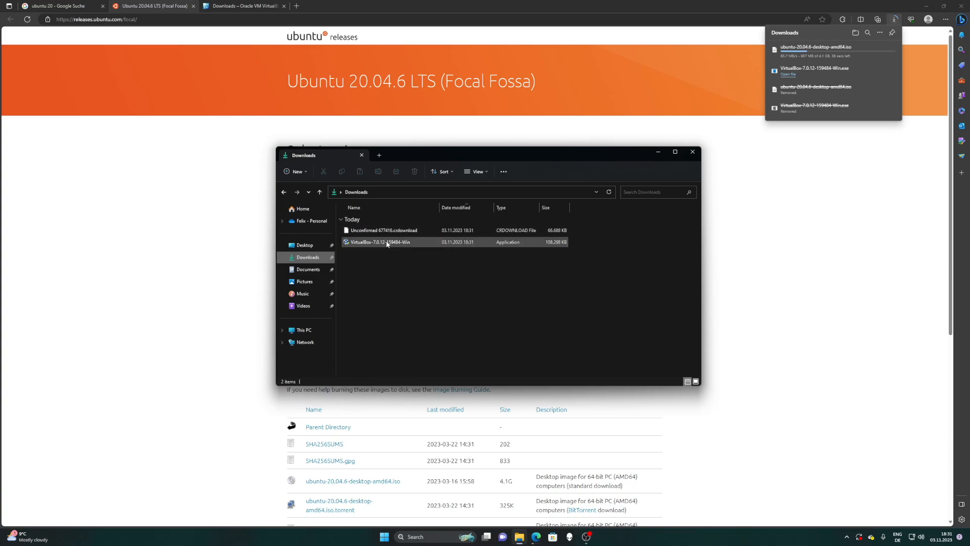
pyautogui.doubleClick(387, 242)
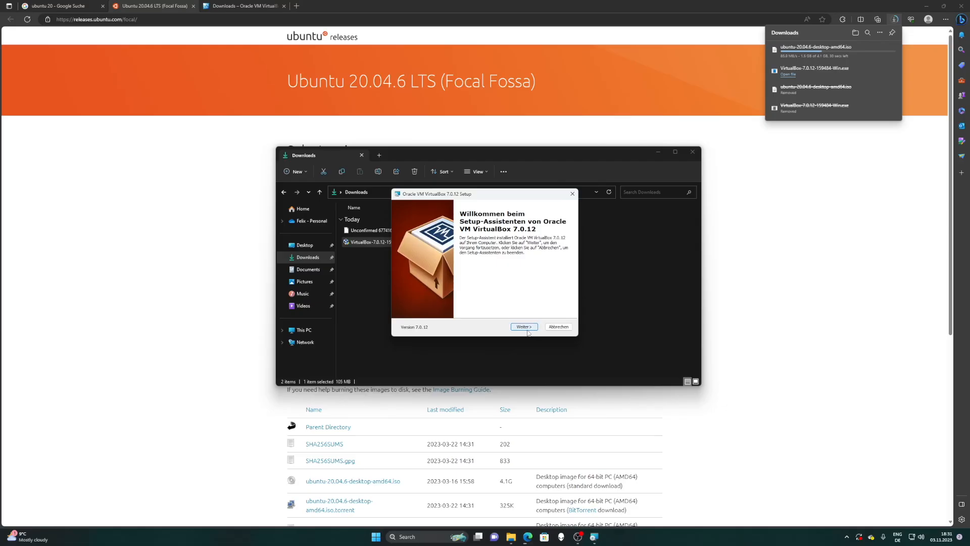
pyautogui.click(525, 328)
pyautogui.click(526, 328)
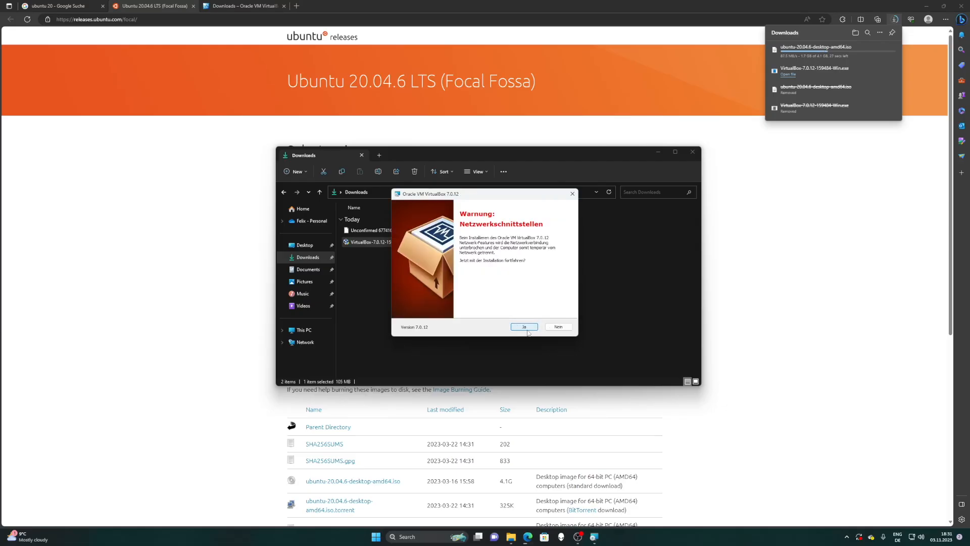
pyautogui.click(526, 327)
pyautogui.click(525, 328)
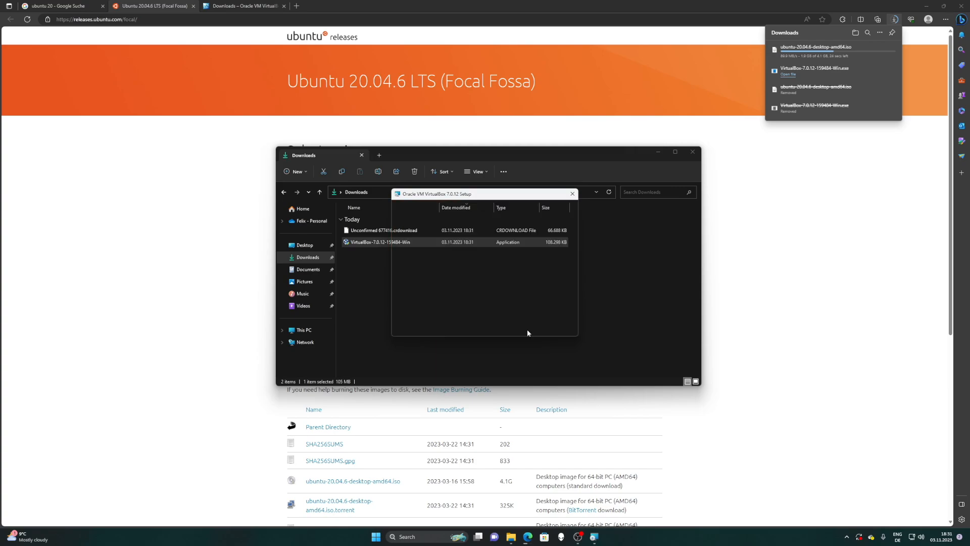
pyautogui.click(525, 327)
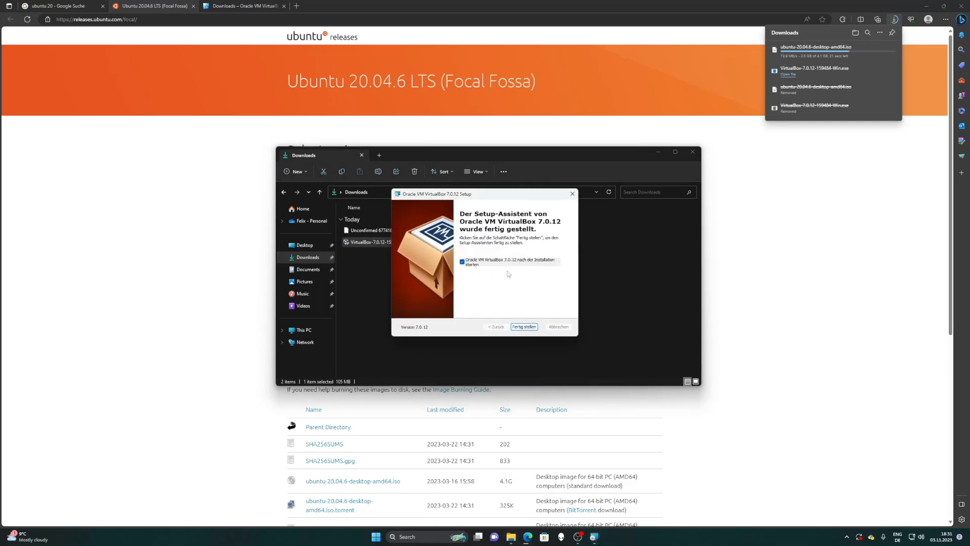
pyautogui.click(524, 327)
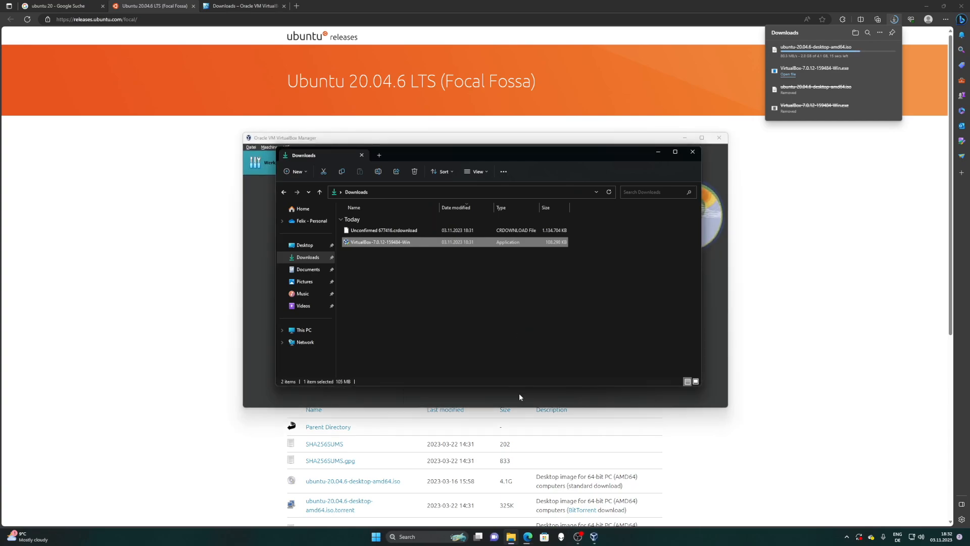
# - Move the Manager aside, confirm the Ubuntu ISO finished downloading, and minimize Downloads
pyautogui.moveTo(509, 143); pyautogui.dragTo(473, 168)
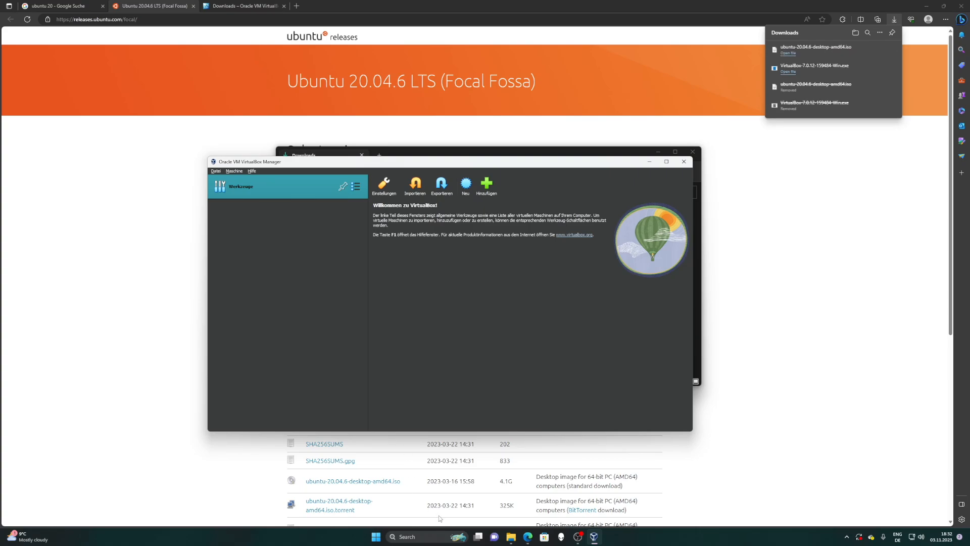
pyautogui.click(517, 540)
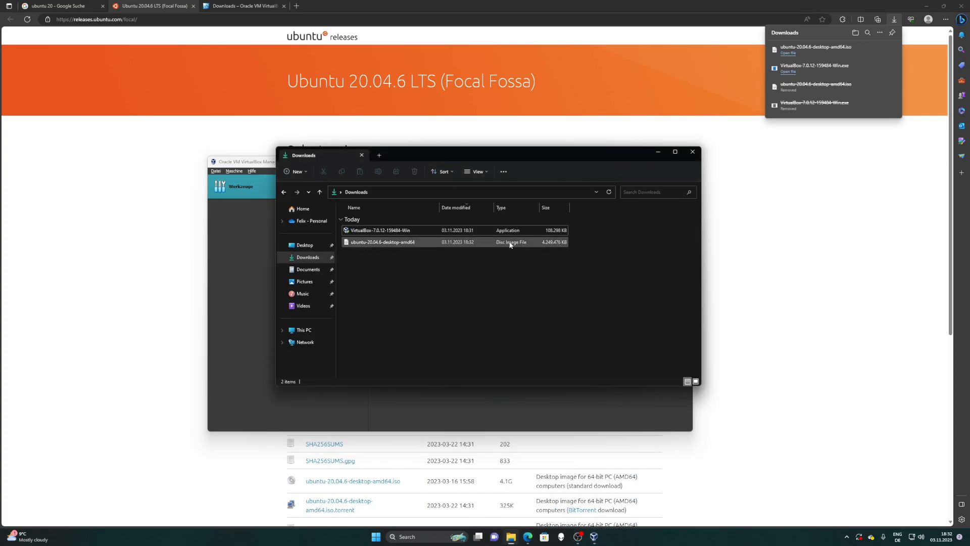
pyautogui.click(659, 152)
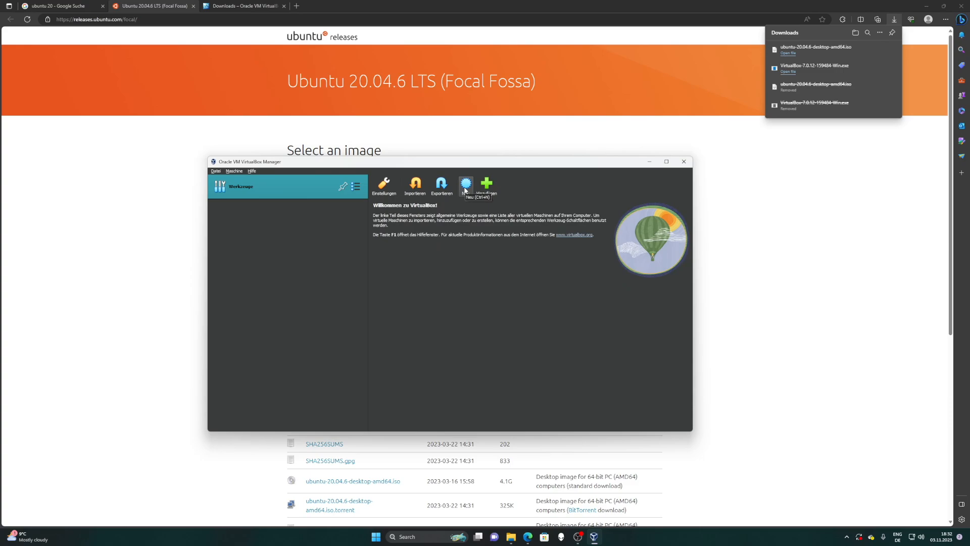
# - Create a new VM named Ubuntu-20 using ubuntu-20.04.6-desktop-amd64.iso as its install image
pyautogui.click(465, 189)
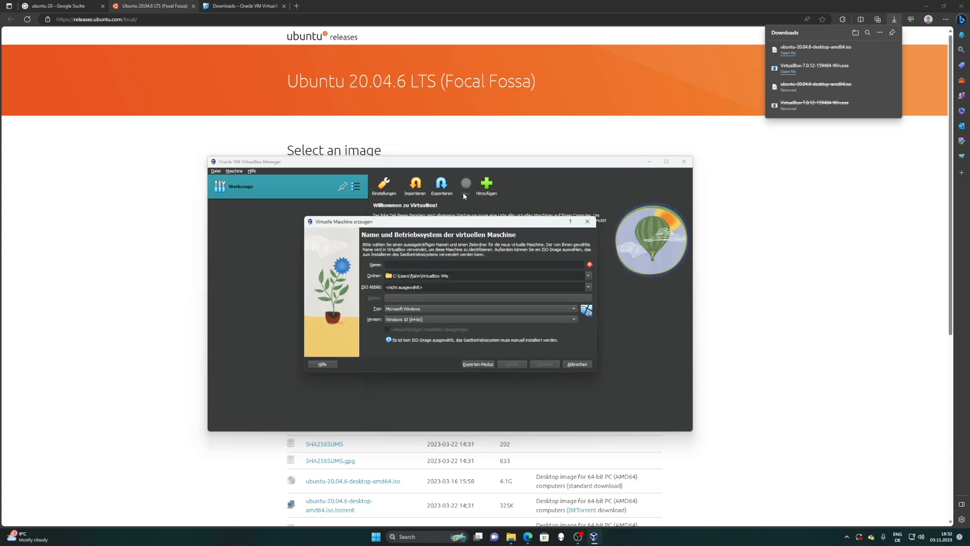
pyautogui.write('Ubuntu-20')
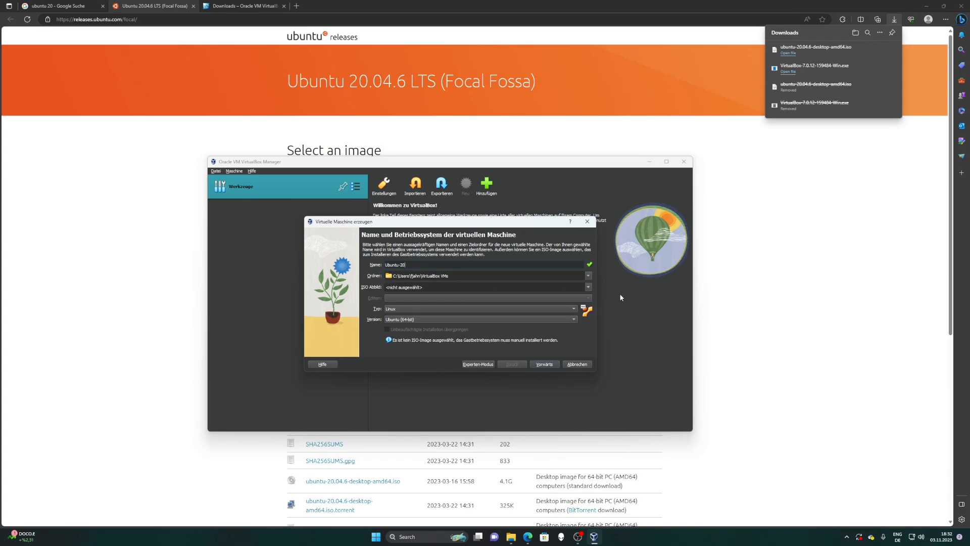
pyautogui.click(588, 287)
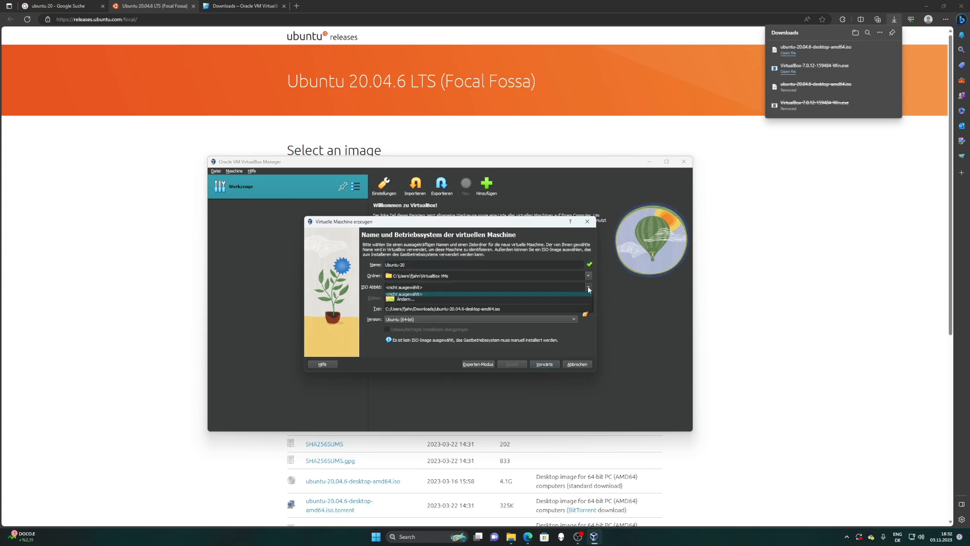
pyautogui.click(447, 301)
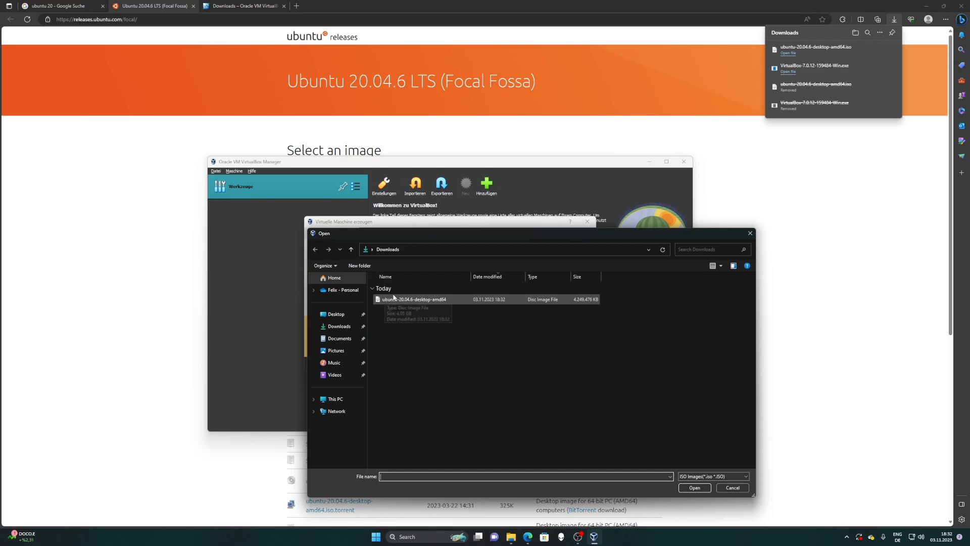
pyautogui.click(409, 299)
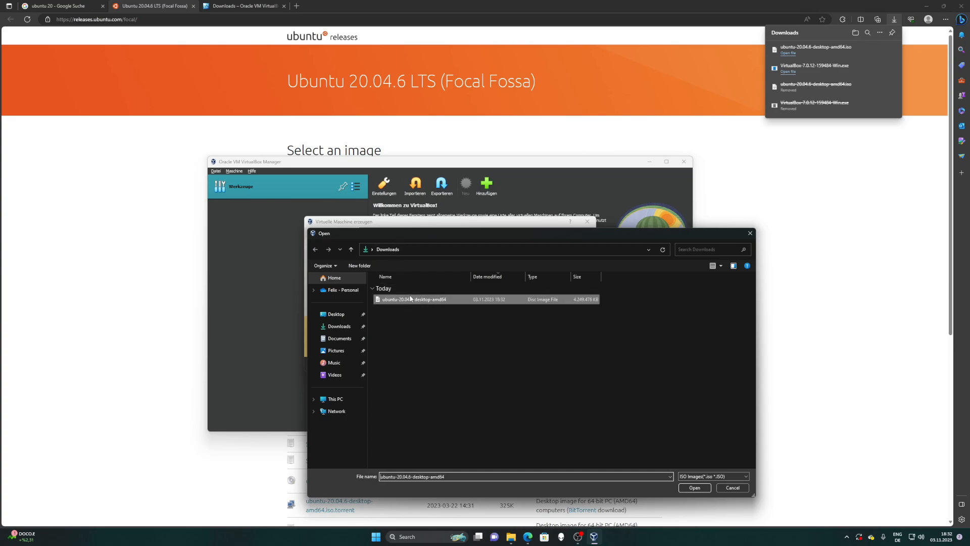
pyautogui.click(697, 488)
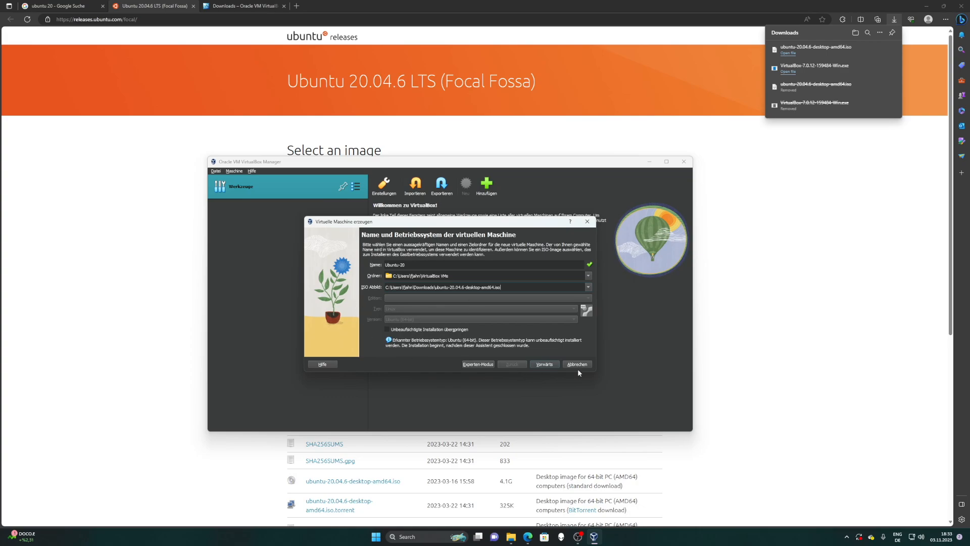
pyautogui.click(544, 364)
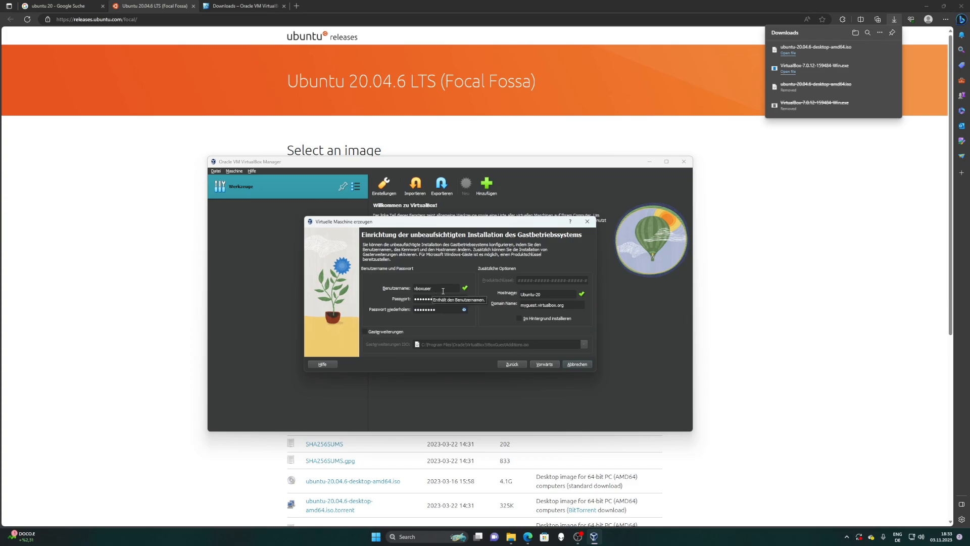
# - Replace the default guest user name and enter a new password in both password fields
pyautogui.click(464, 309)
pyautogui.doubleClick(417, 288)
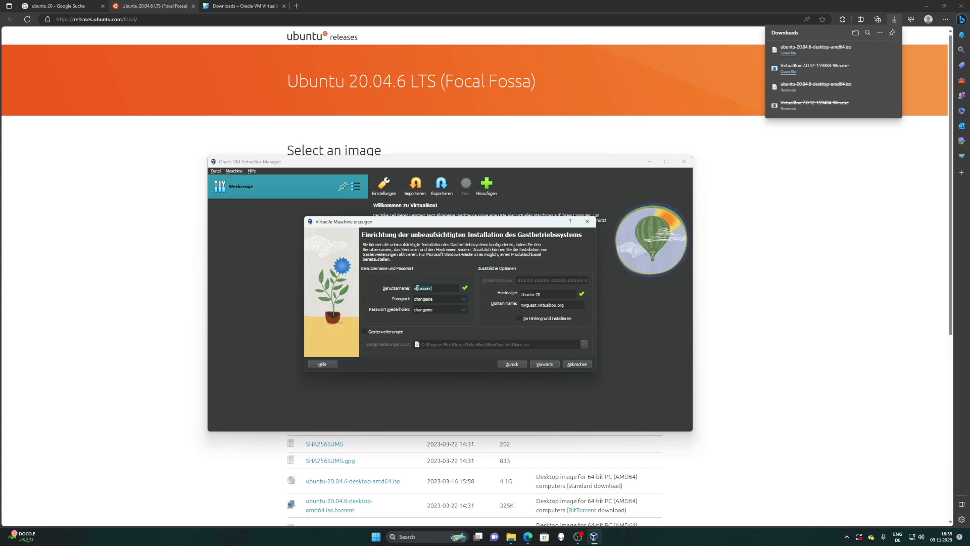
pyautogui.write('Fitenth')
pyautogui.press('Tab')
pyautogui.write('f1tenth')
pyautogui.press('Tab')
pyautogui.write('f1tenth')
# - Keep the hostname as Ubuntu-20 and proceed to the Hardware page
pyautogui.press('BackSpace')
pyautogui.write('-')
pyautogui.click(545, 364)
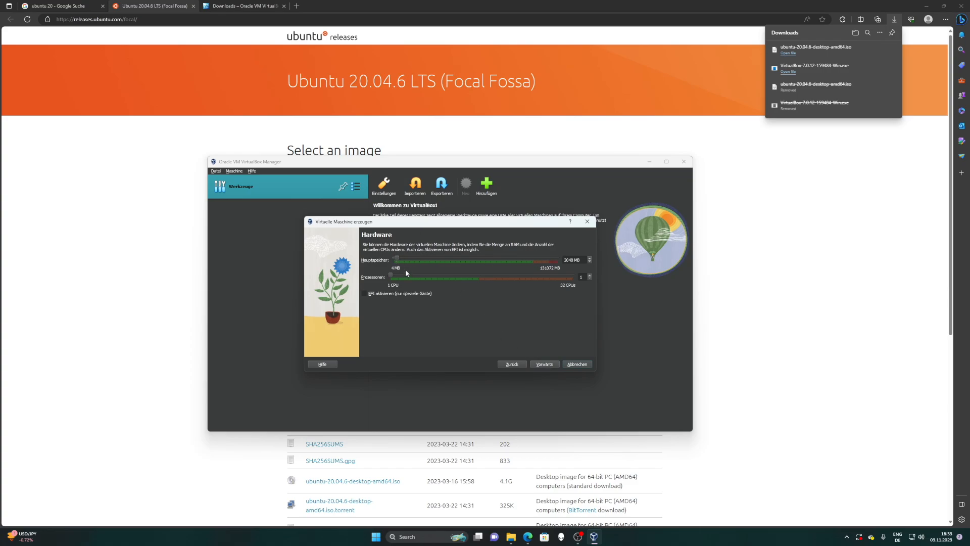
# - Allocate 4 processors and 4096 MB of memory to the Ubuntu-20 machine
pyautogui.click(590, 276)
pyautogui.click(590, 276)
pyautogui.moveTo(573, 259); pyautogui.dragTo(551, 261)
pyautogui.click(573, 260)
pyautogui.press('BackSpace')
pyautogui.press('BackSpace')
pyautogui.write('4096')
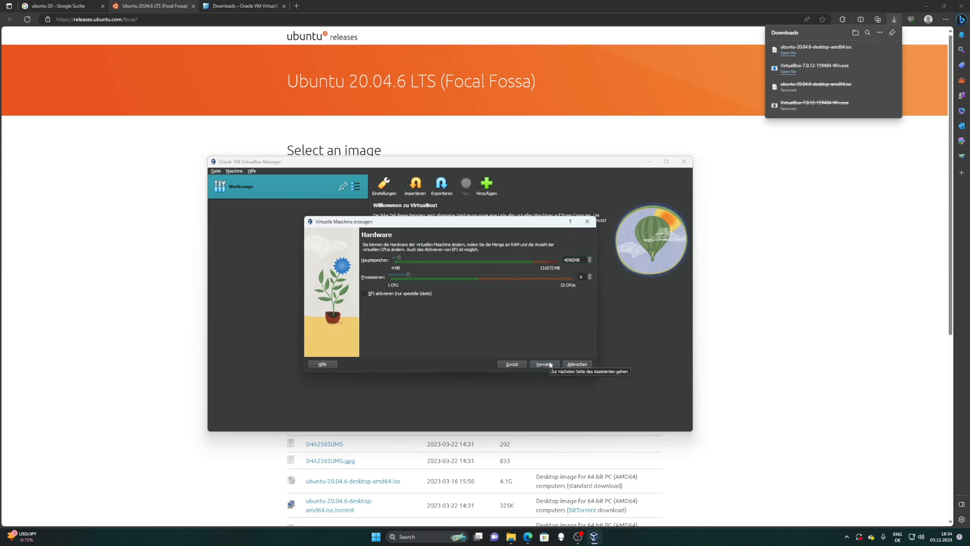
# - Keep the 25 GB virtual disk and finish the wizard, letting Ubuntu install and boot
pyautogui.click(549, 364)
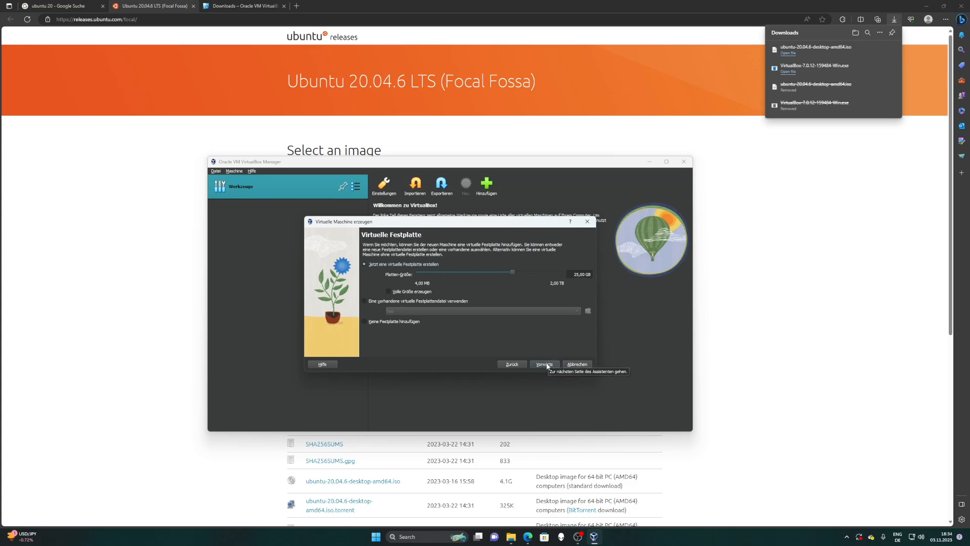
pyautogui.click(545, 364)
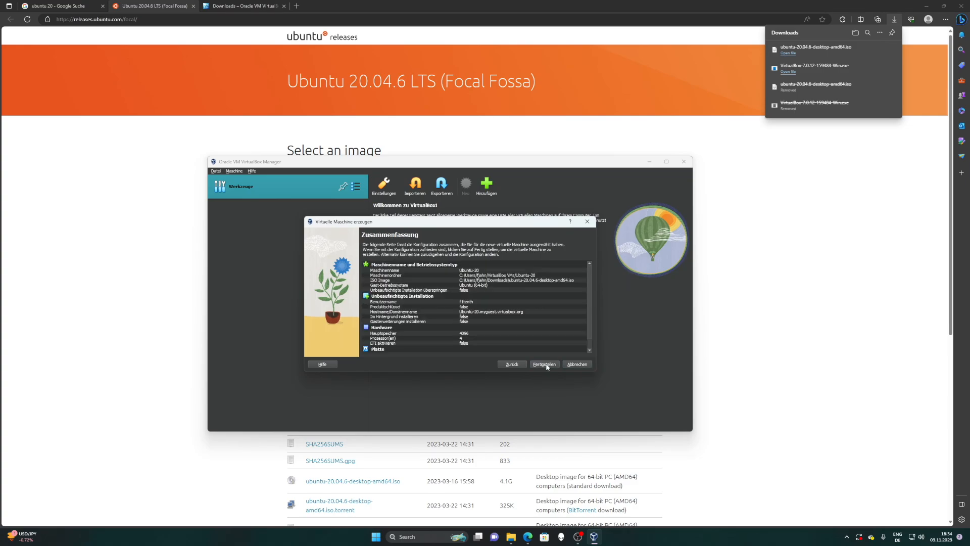
pyautogui.click(545, 364)
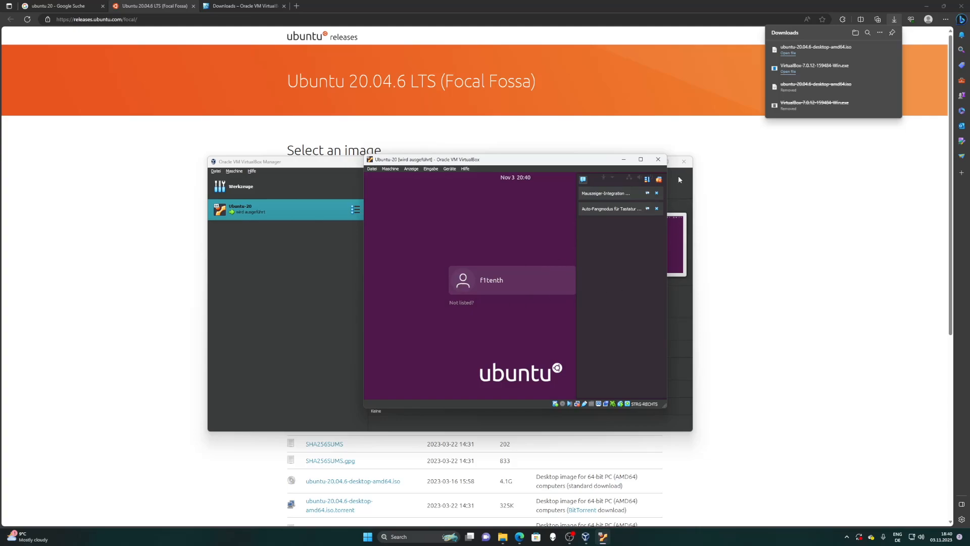
# - Dismiss the VirtualBox notifications and log in to the Ubuntu guest with the account password
pyautogui.click(659, 180)
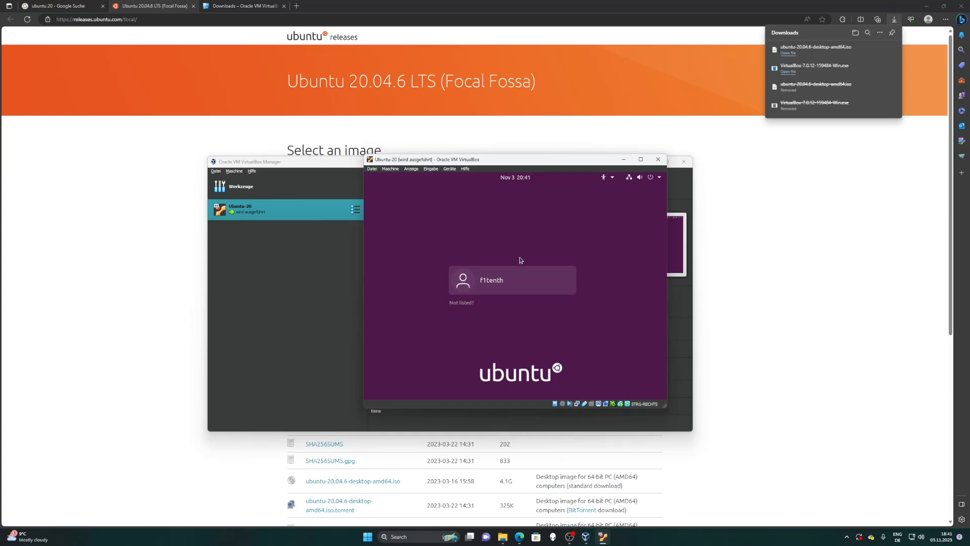
pyautogui.click(521, 276)
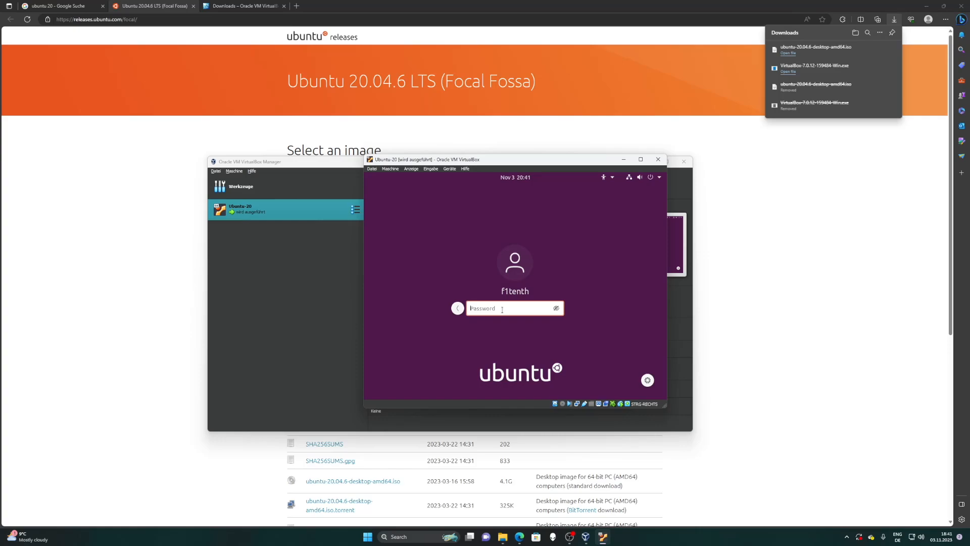
pyautogui.write('*******')
pyautogui.press('Return')
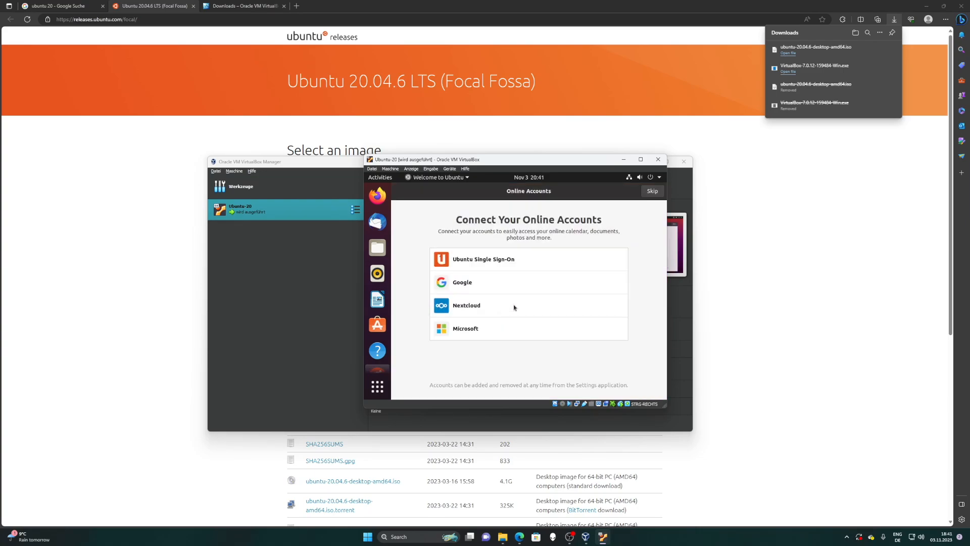
# - Minimize the VirtualBox Manager and skip Online Accounts in the Ubuntu welcome wizard
pyautogui.click(252, 343)
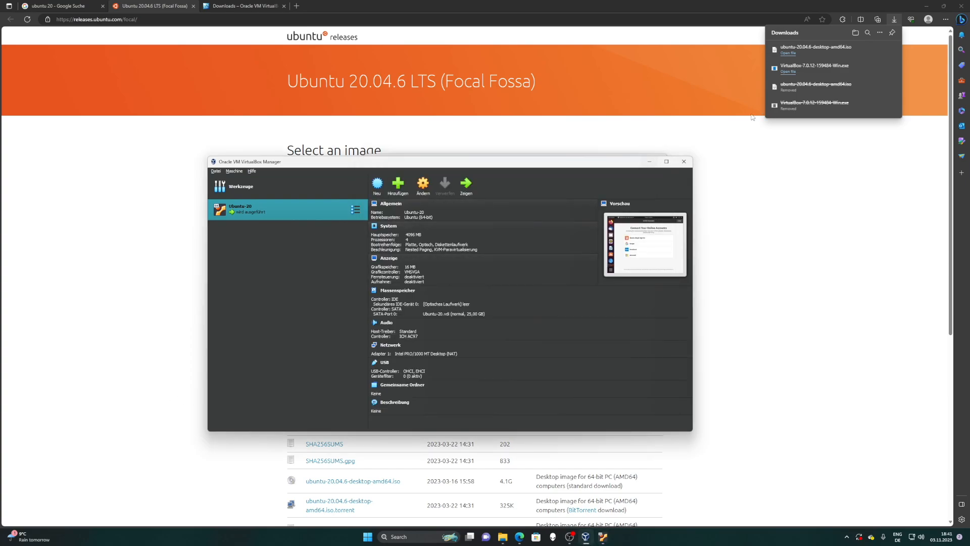
pyautogui.click(652, 161)
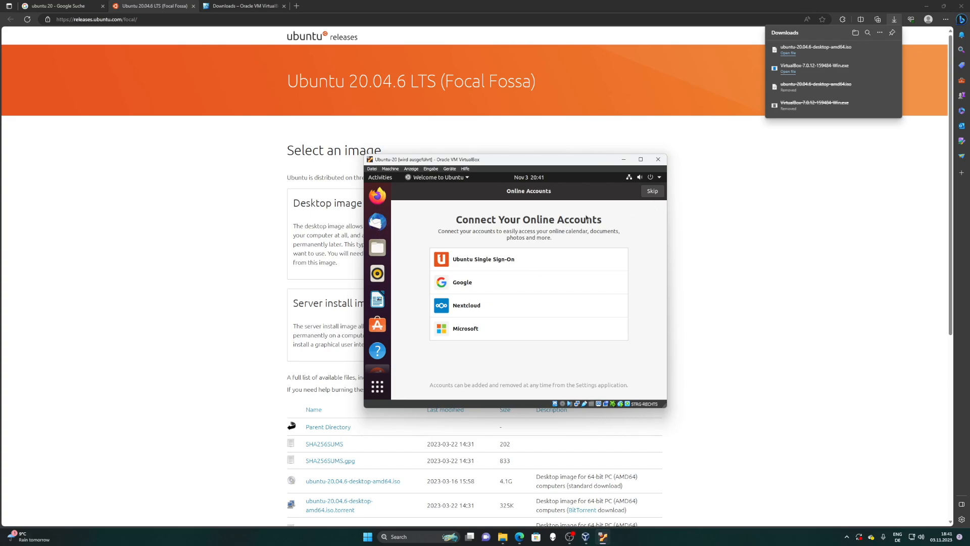
pyautogui.click(652, 191)
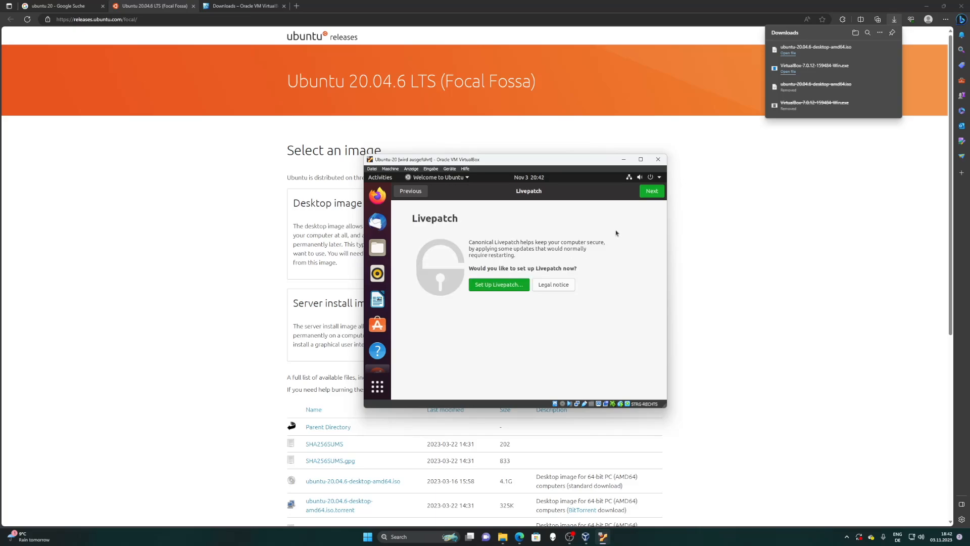
# - Skip Livepatch, choose 'No, don't send system info', and keep Location Services off
pyautogui.click(658, 194)
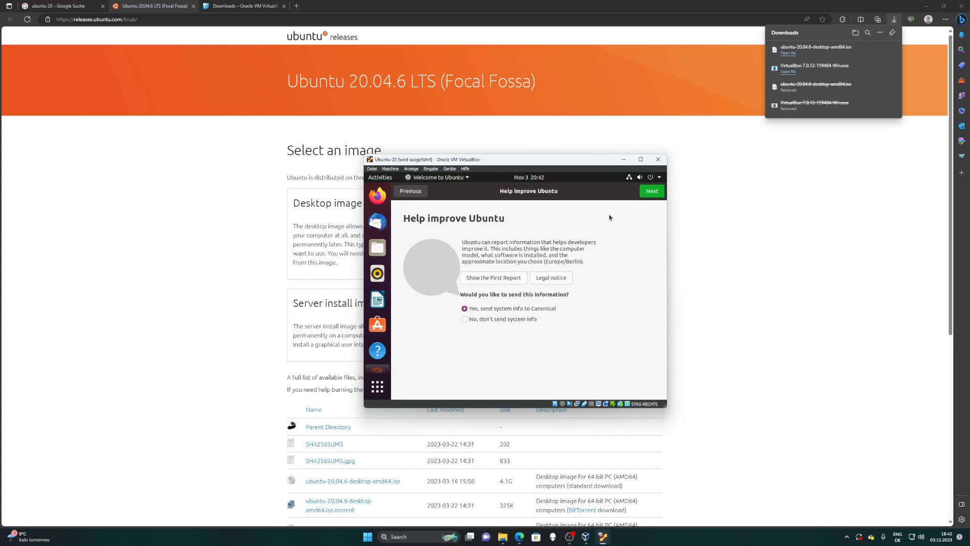
pyautogui.click(650, 192)
pyautogui.click(651, 198)
pyautogui.click(647, 194)
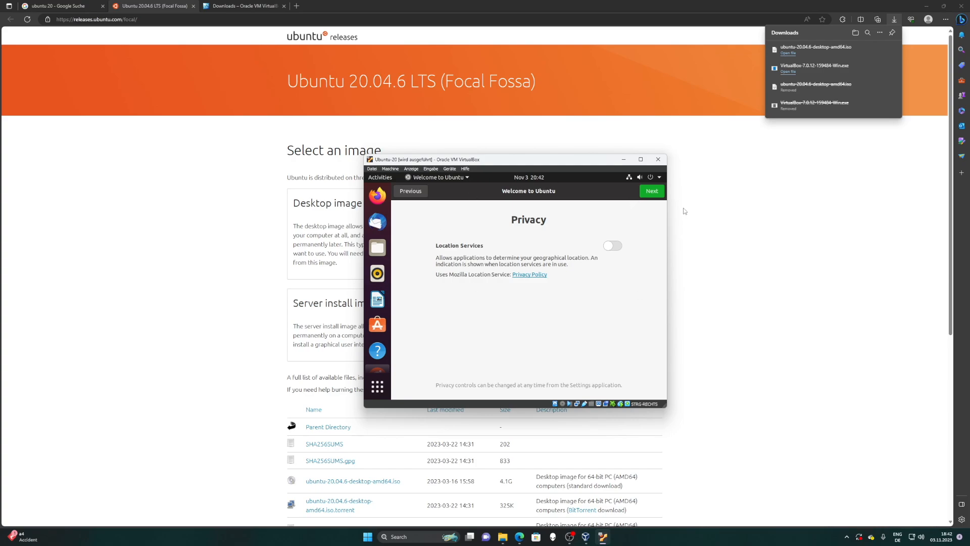
pyautogui.click(652, 191)
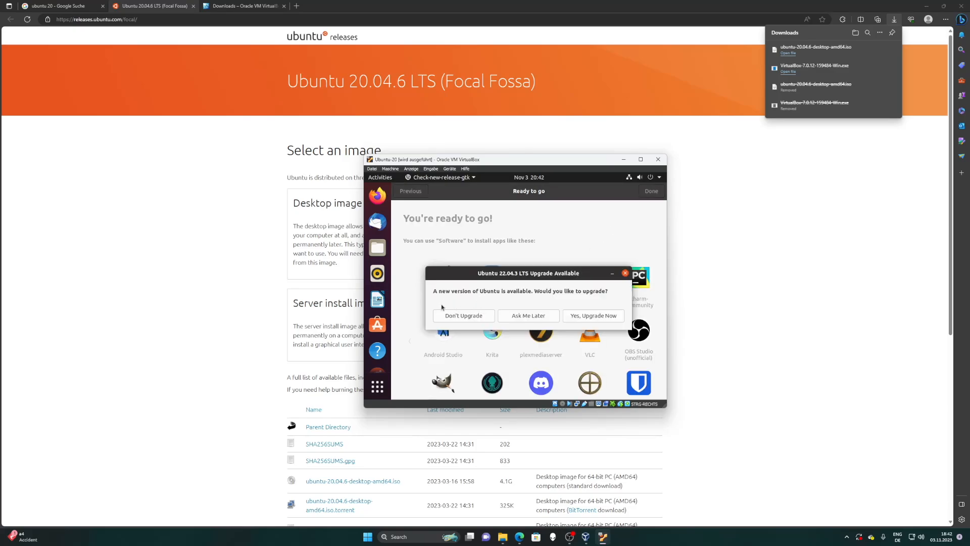
# - Decline the Ubuntu 22.04.3 upgrade, acknowledge the notice, and finish the Welcome to Ubuntu wizard
pyautogui.click(468, 319)
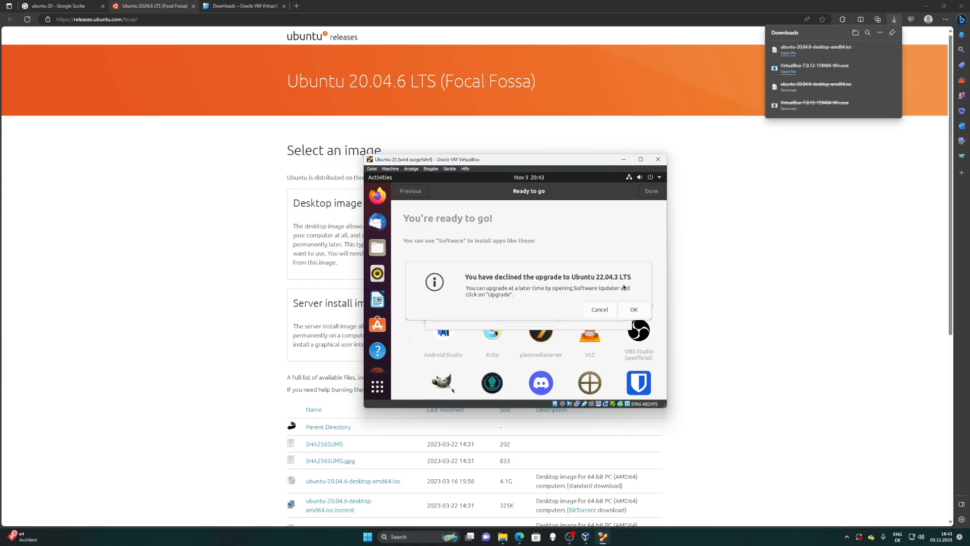
pyautogui.click(634, 310)
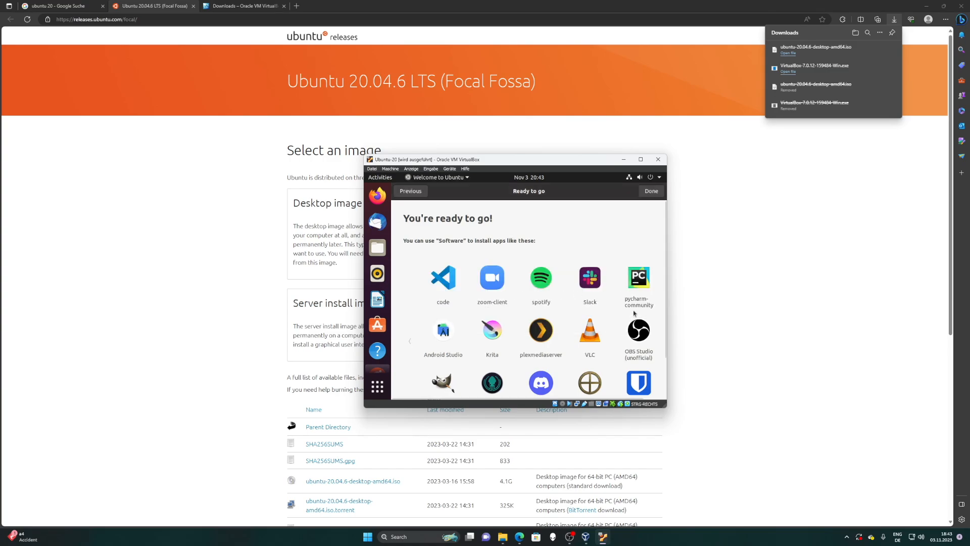
pyautogui.click(643, 193)
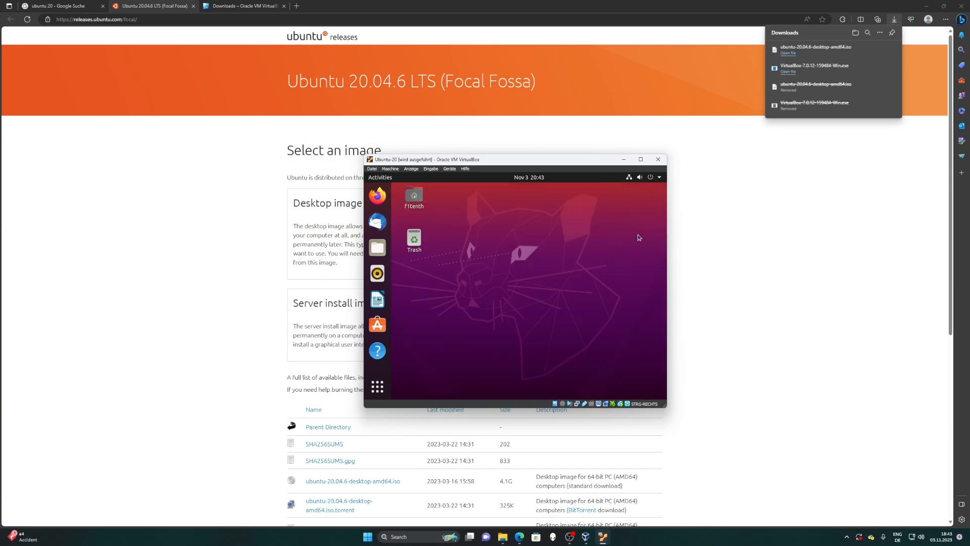